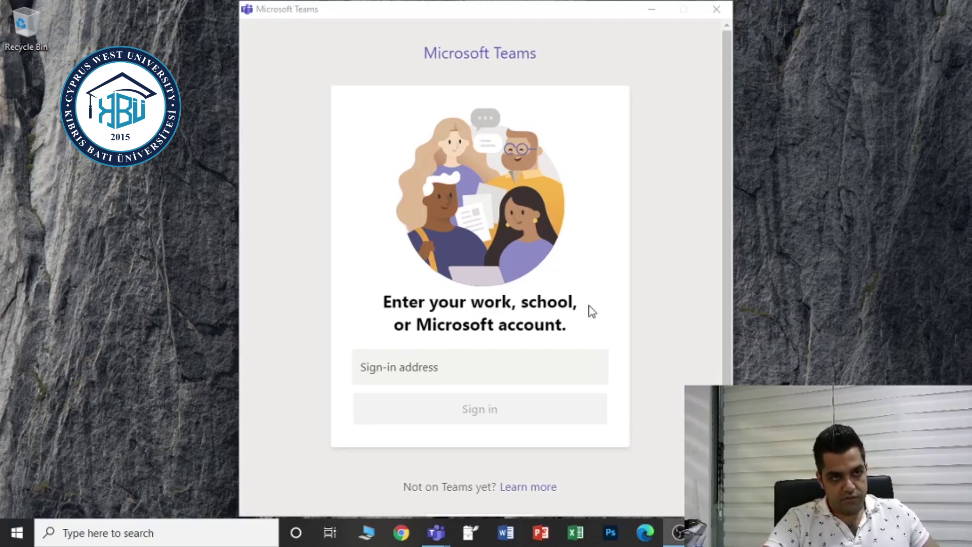
Start entering the student school account address in the sign-in address field
left_click(501, 370)
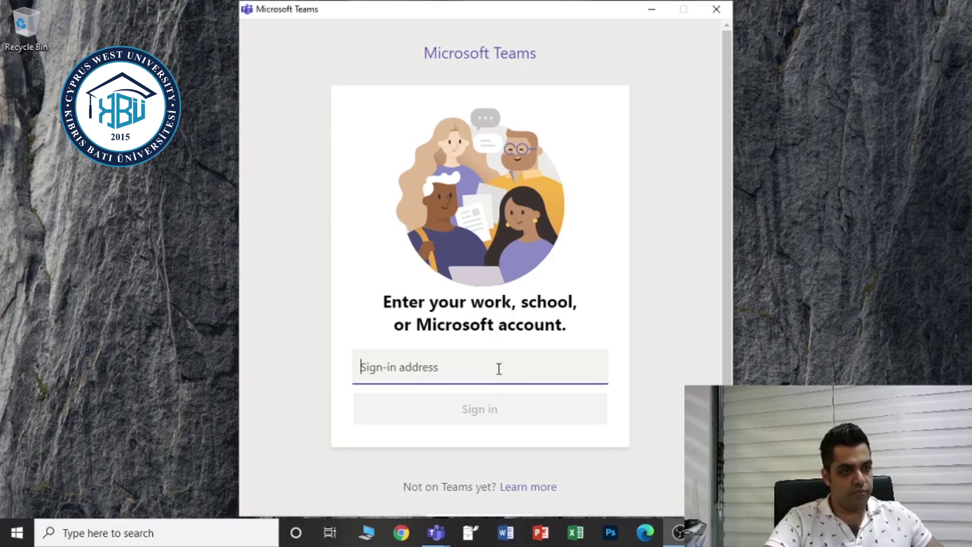
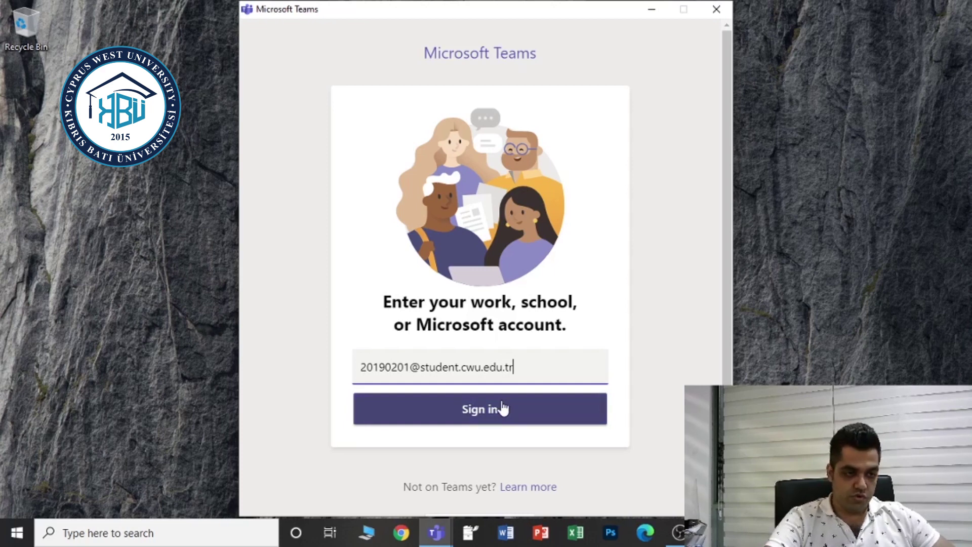
Submit the address, enter the corrected password, and agree to stay signed in on this device
left_click(502, 416)
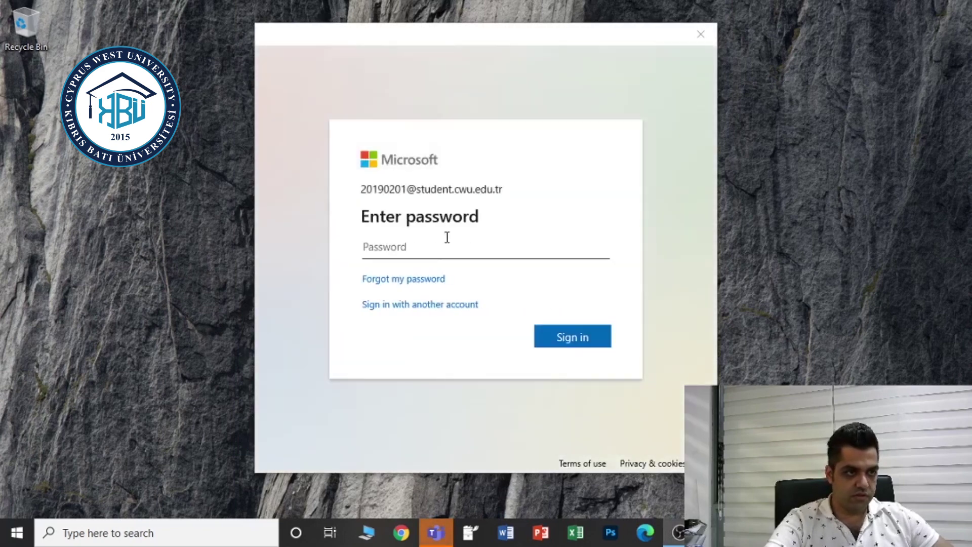
left_click(454, 253)
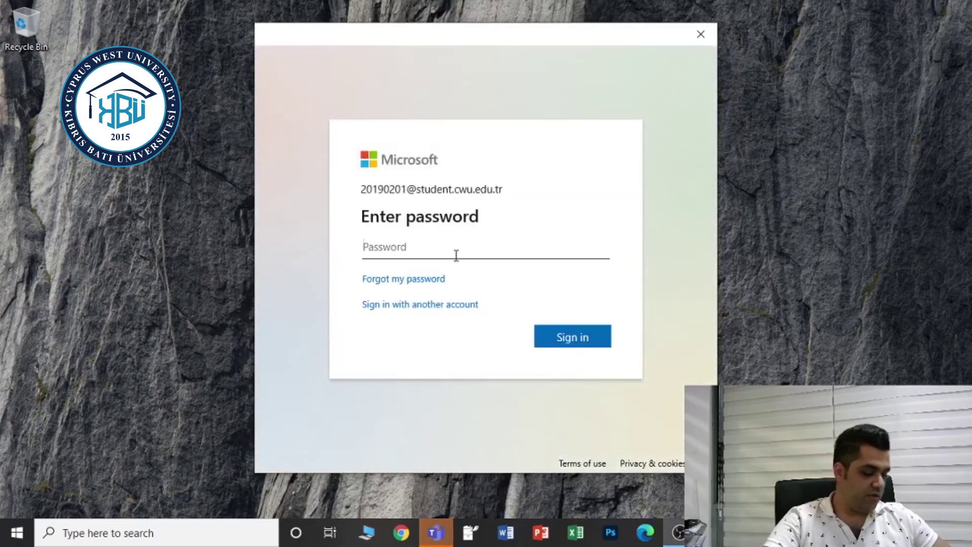
type("x")
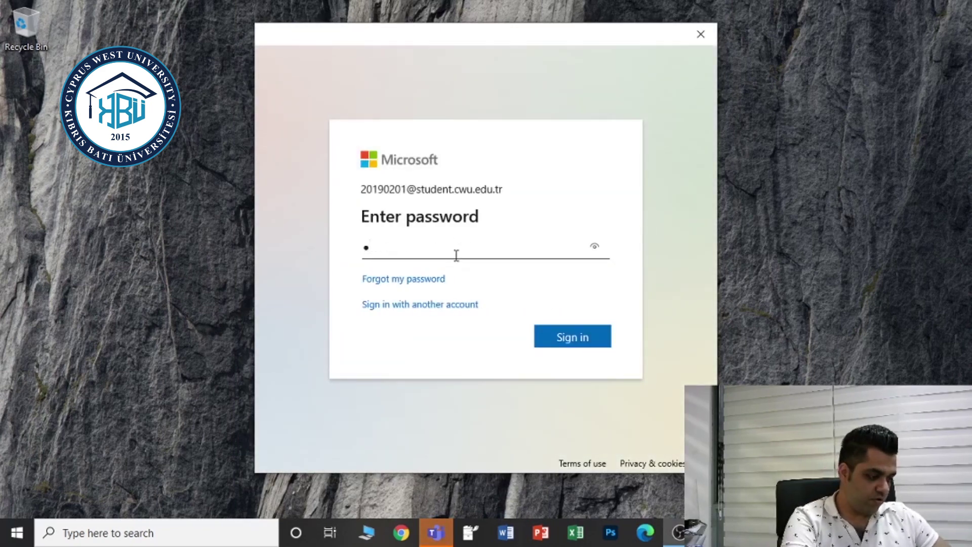
type("x")
key("BackSpace")
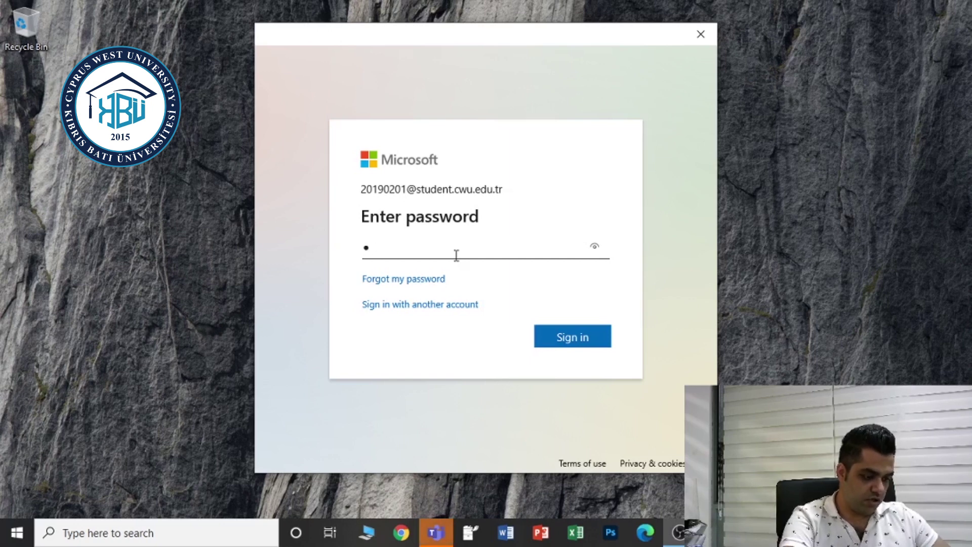
type("xxxxxxxx")
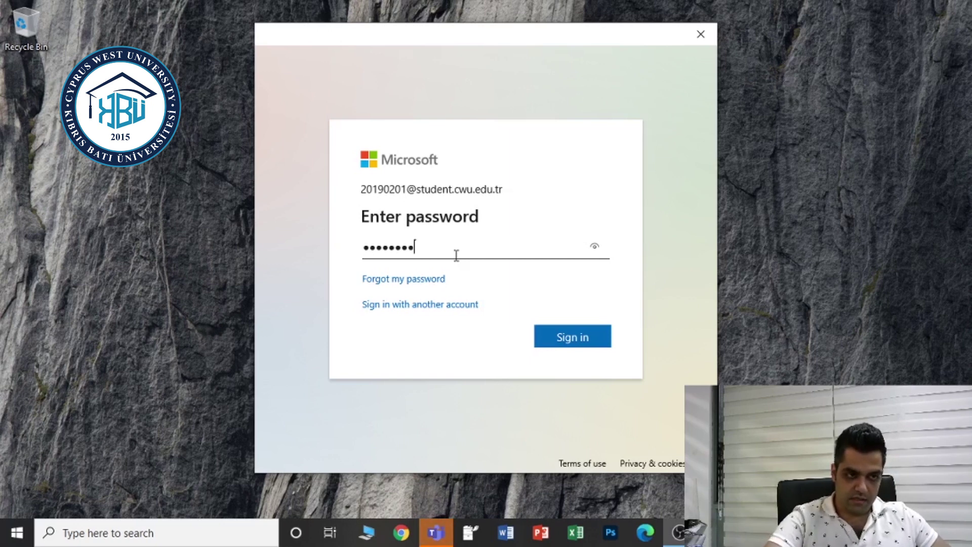
left_click(566, 339)
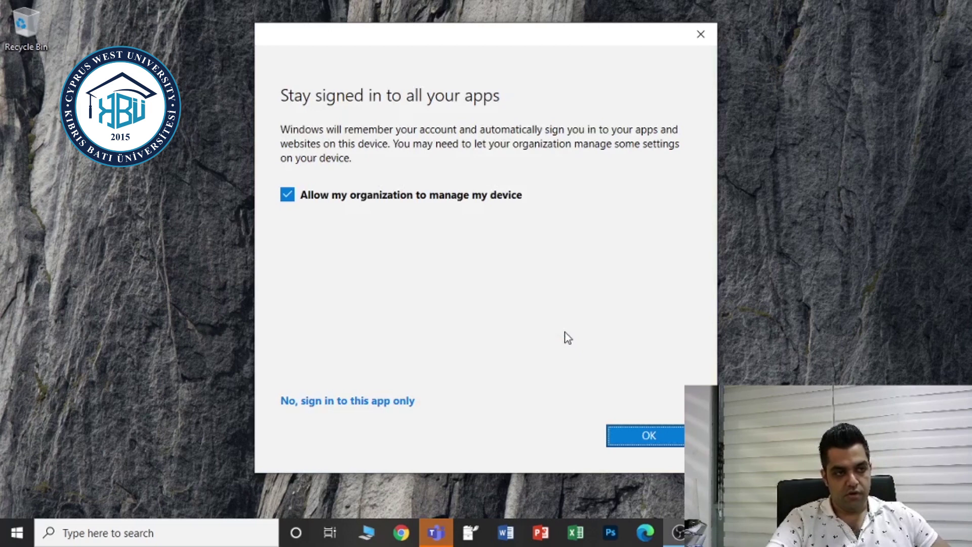
left_click(674, 445)
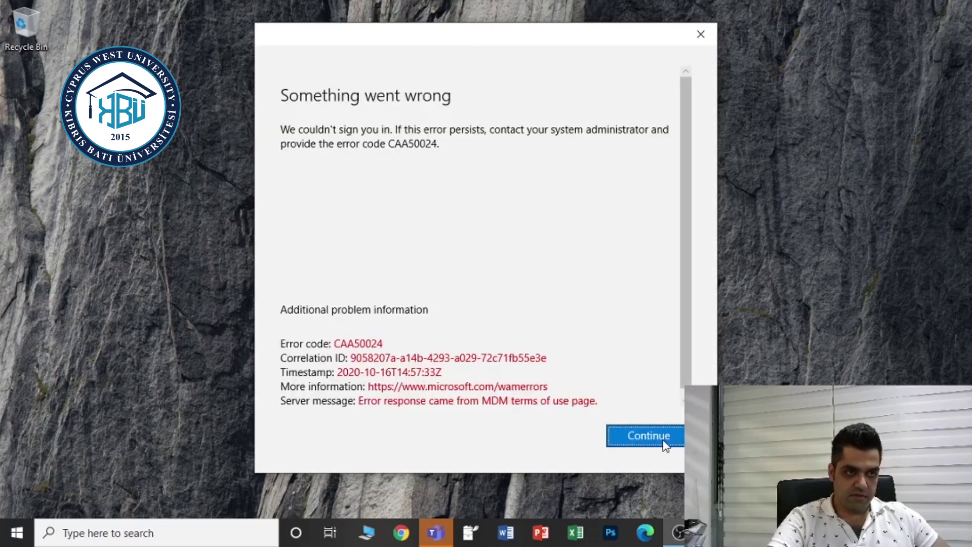
Continue past the sign-in error, maximize the Teams window, and open the Sample team
left_click(649, 436)
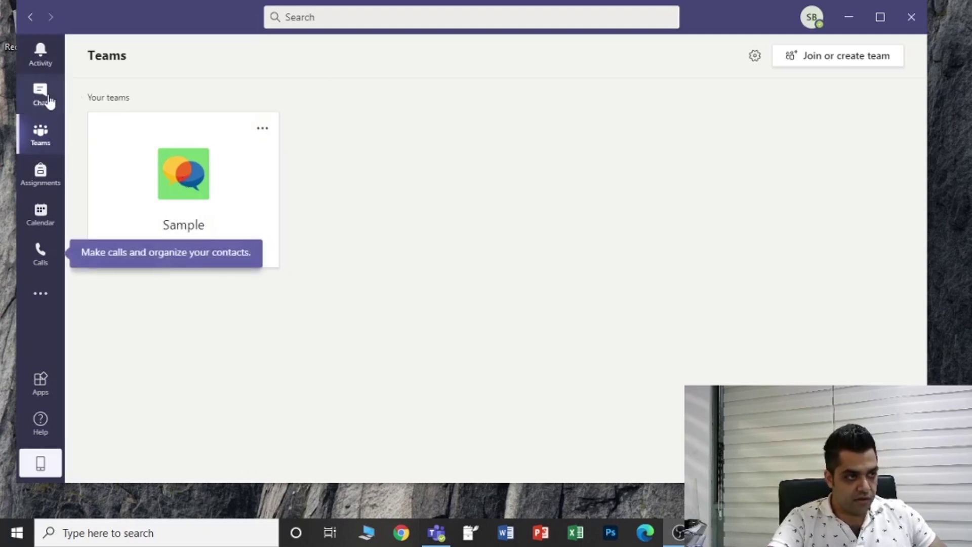
double_click(223, 15)
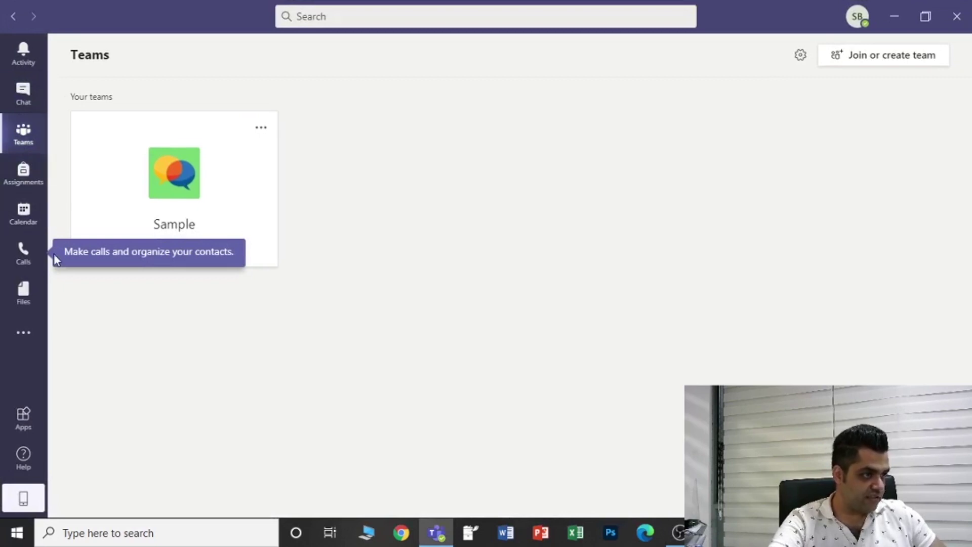
left_click(166, 232)
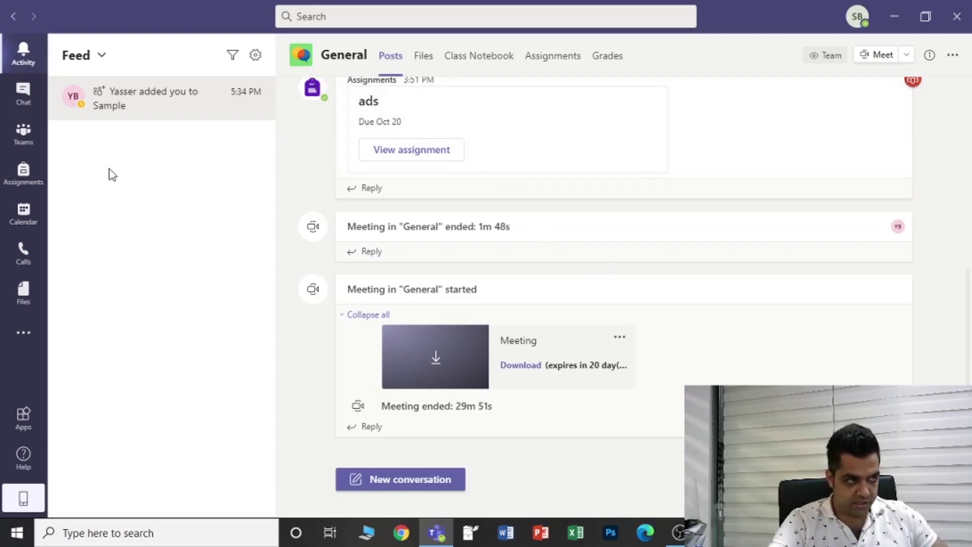
Check the empty Chat list, then go back to the Teams overview
left_click(24, 95)
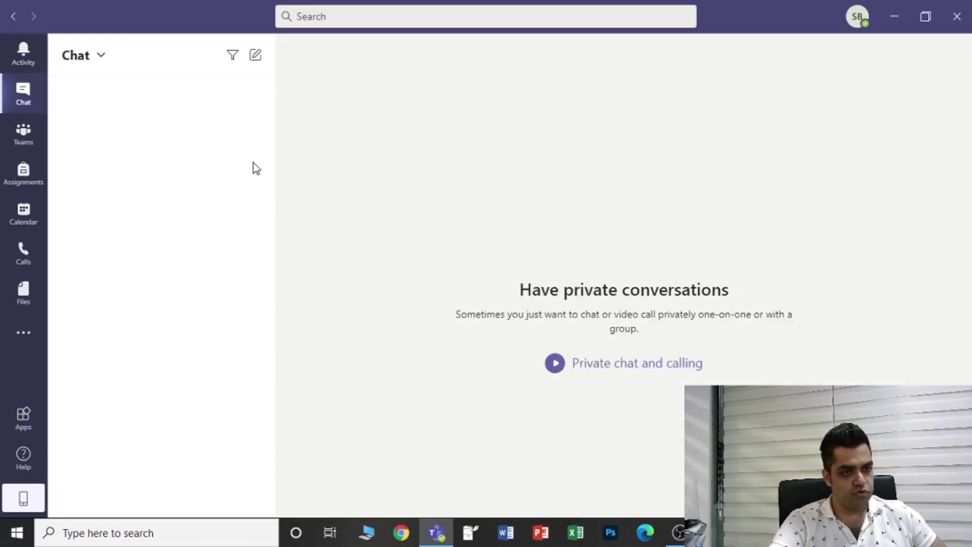
left_click(23, 134)
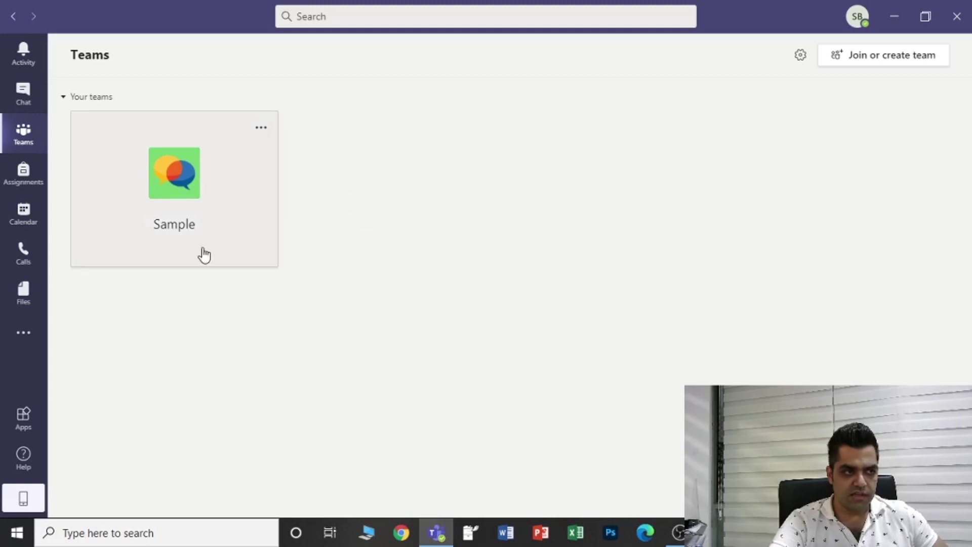
Open the Sample team card to reach the General channel posts feed
left_click(192, 192)
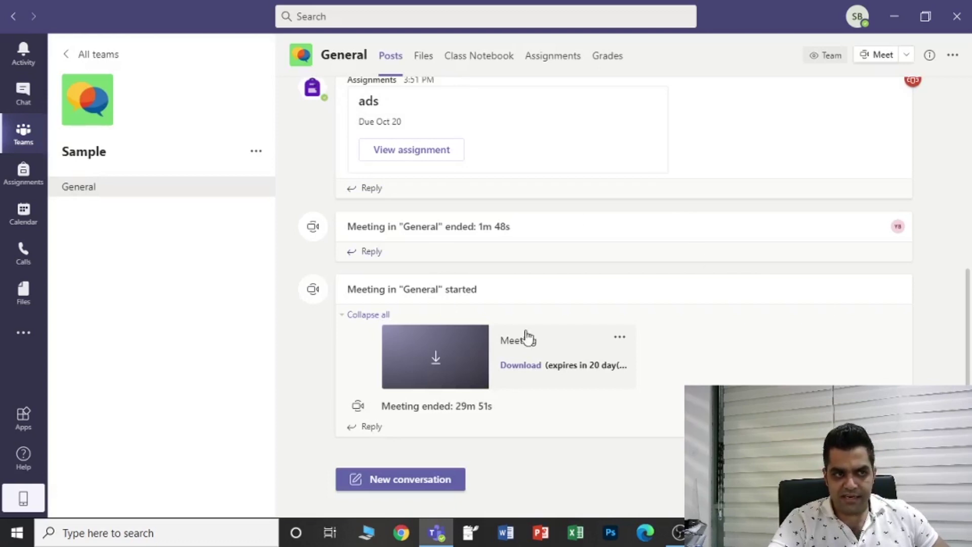
scroll(562, 296, "up", 5)
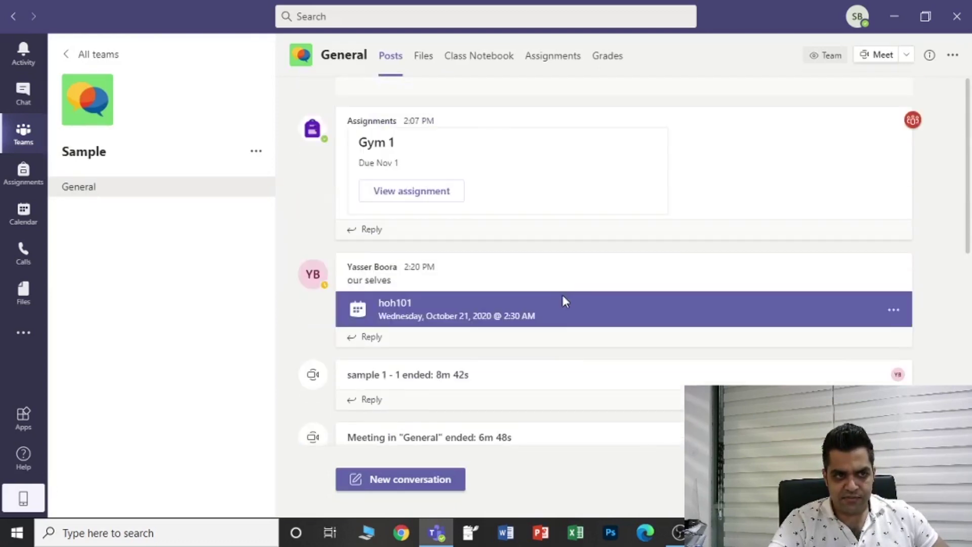
scroll(428, 155, "down", 3)
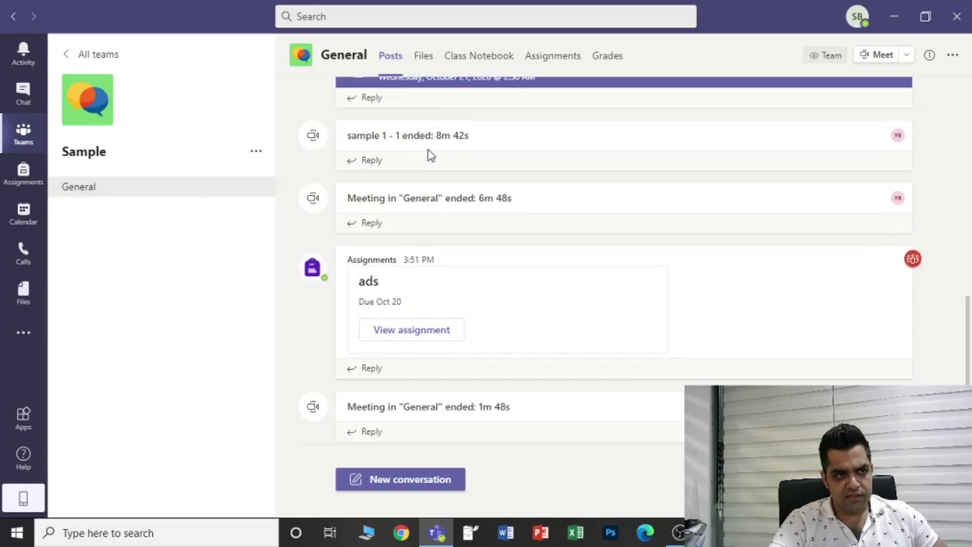
scroll(430, 155, "down", 2)
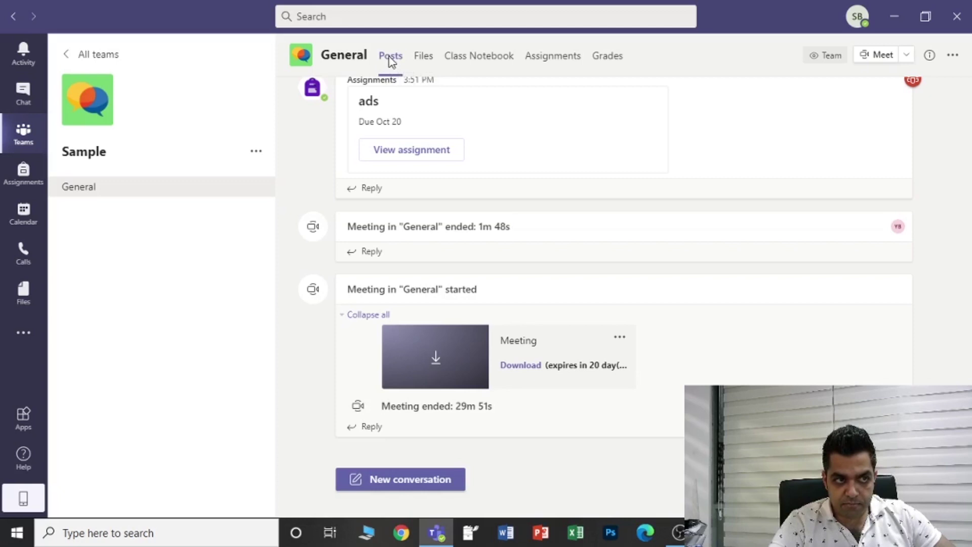
Show the General channel's shared files in the Files tab
left_click(424, 59)
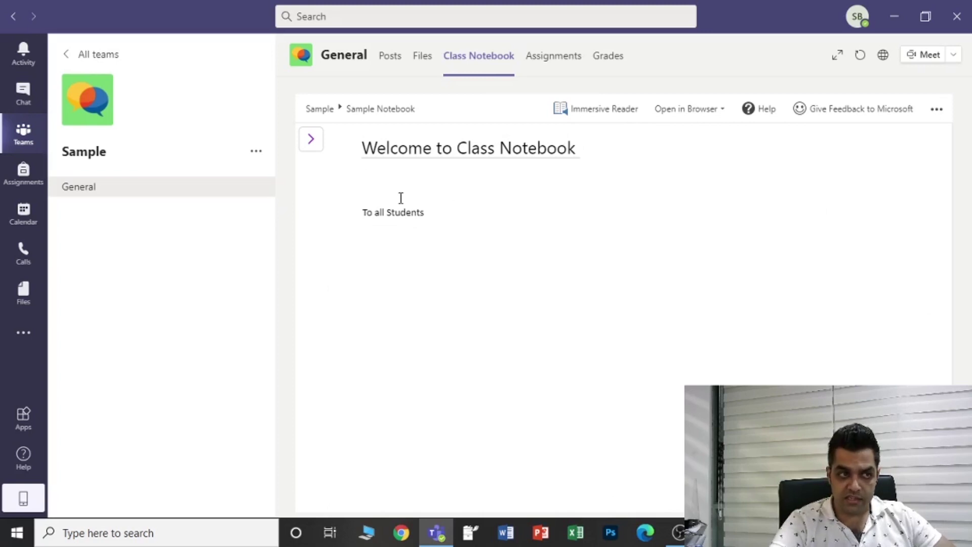
Read the Class Notebook's Welcome FAQ page, then check the empty Assignments tab
left_click(313, 142)
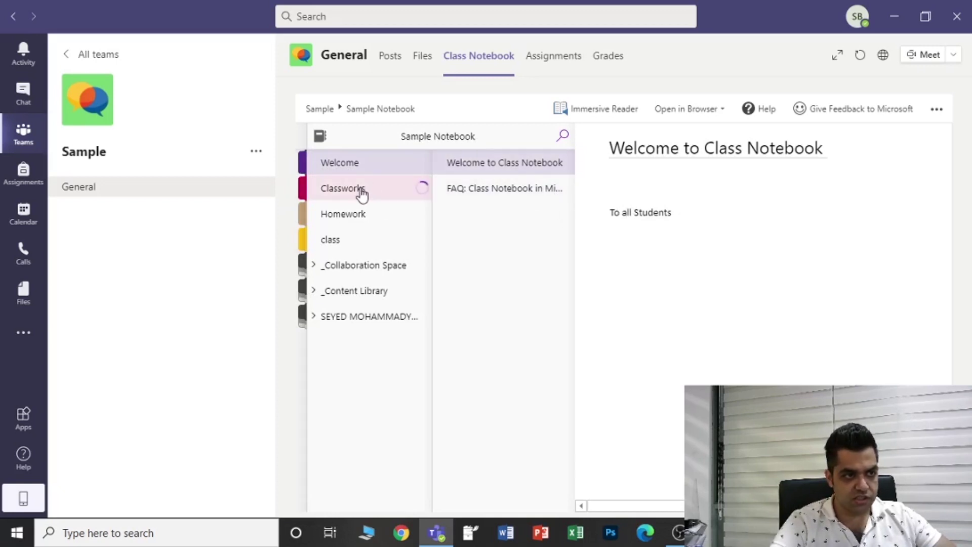
left_click(362, 168)
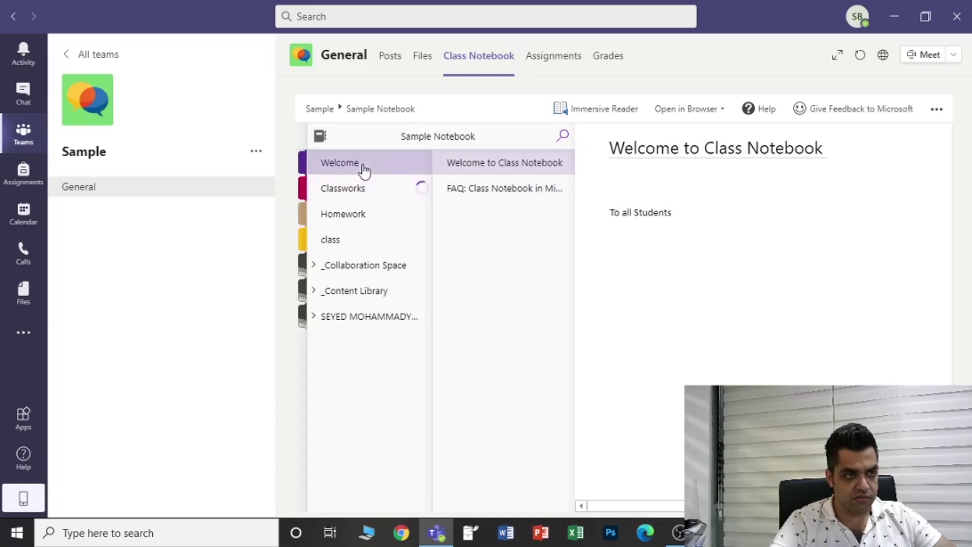
left_click(463, 196)
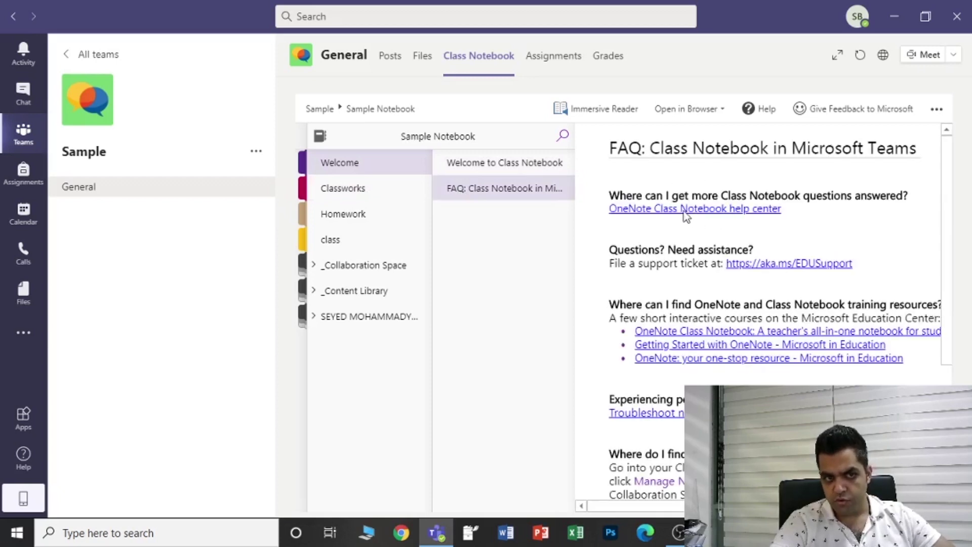
left_click(536, 68)
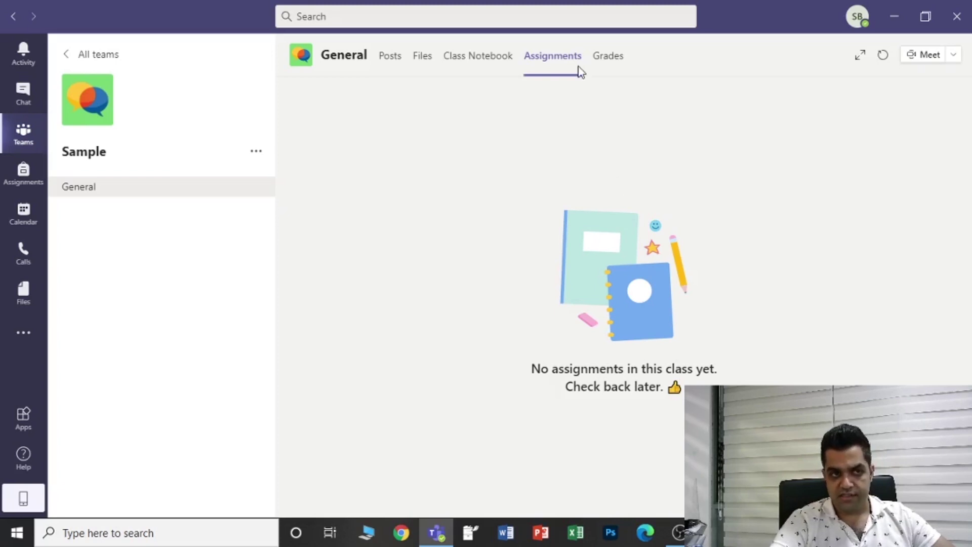
Open the Sample class Grades tab, which lists no graded work
left_click(605, 61)
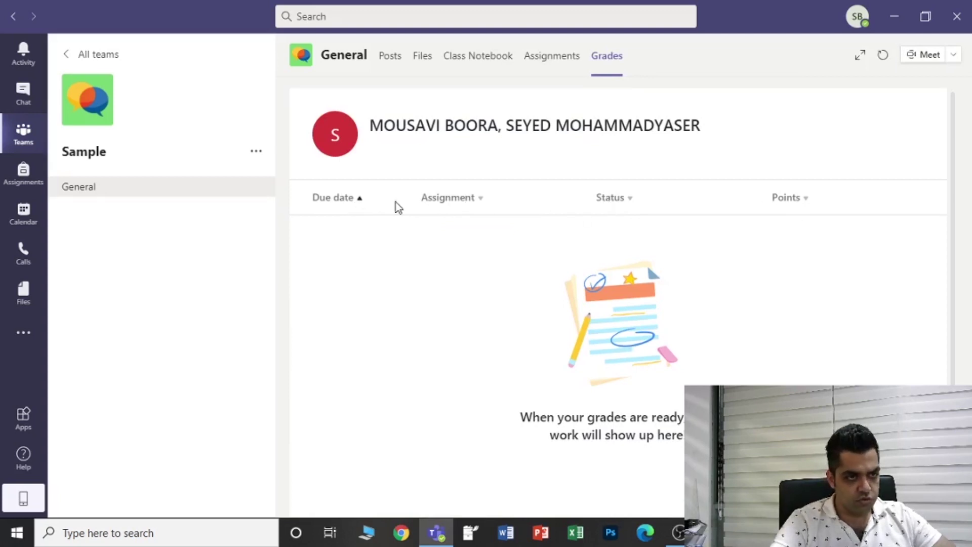
Open the Assignments app from the left rail to see assignments across all classes
left_click(24, 174)
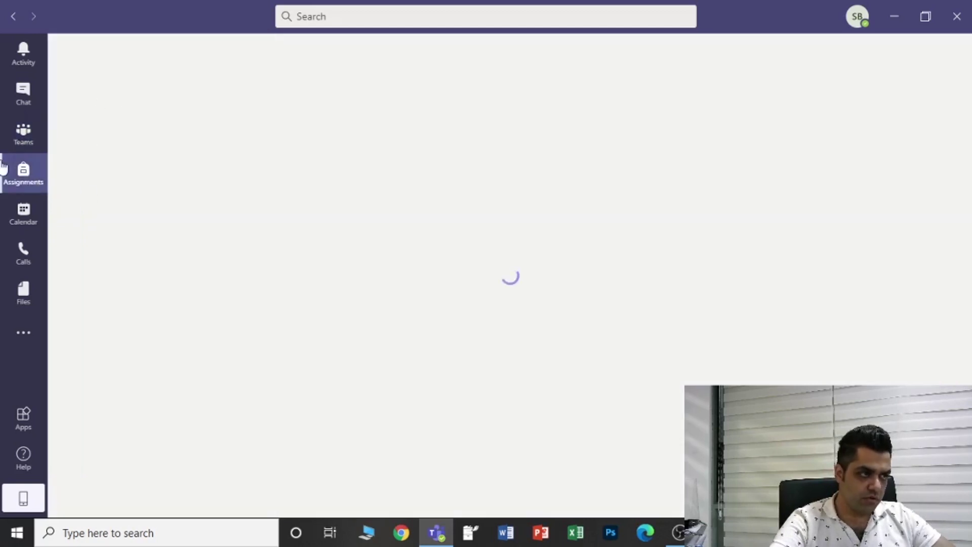